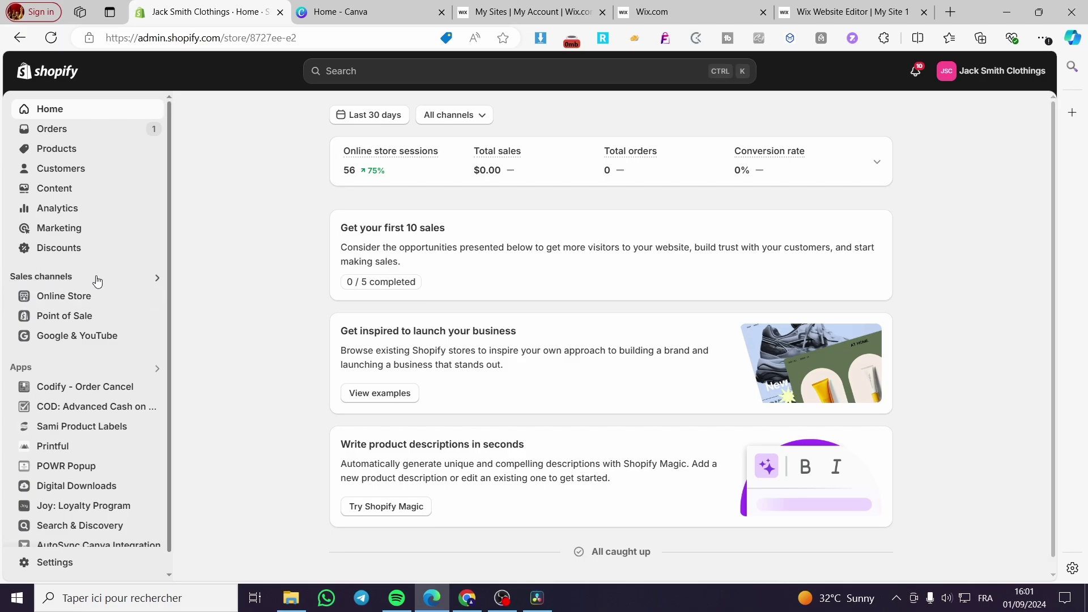
- Go to Online Store themes and bring up link options for Dawn's Customize button
{"action": "left_click", "coordinate": [73, 300]}
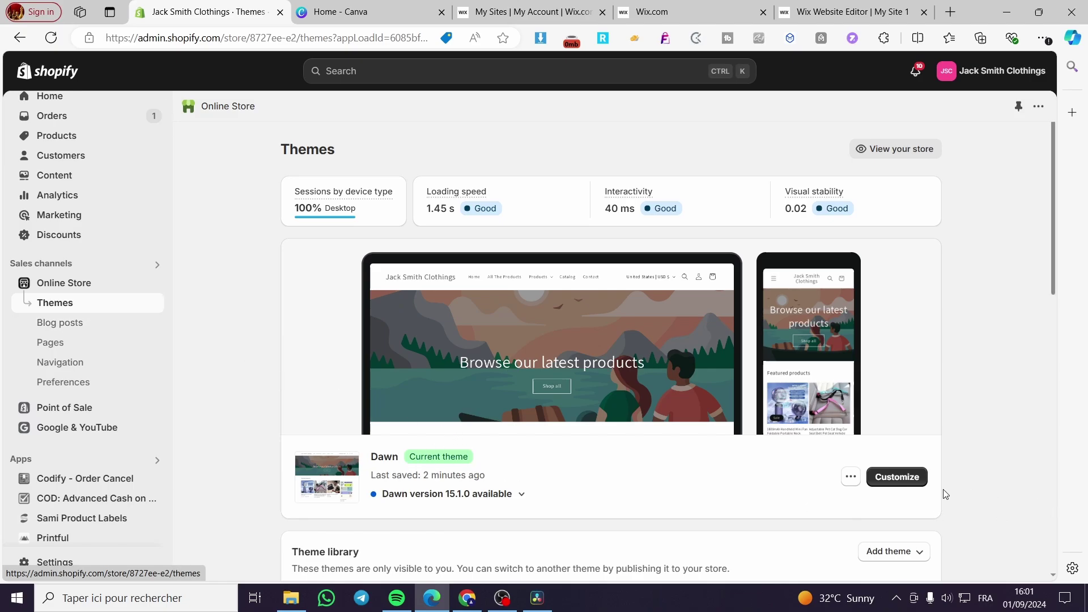
{"action": "scroll", "coordinate": [737, 469], "scroll_direction": "down", "scroll_amount": 3}
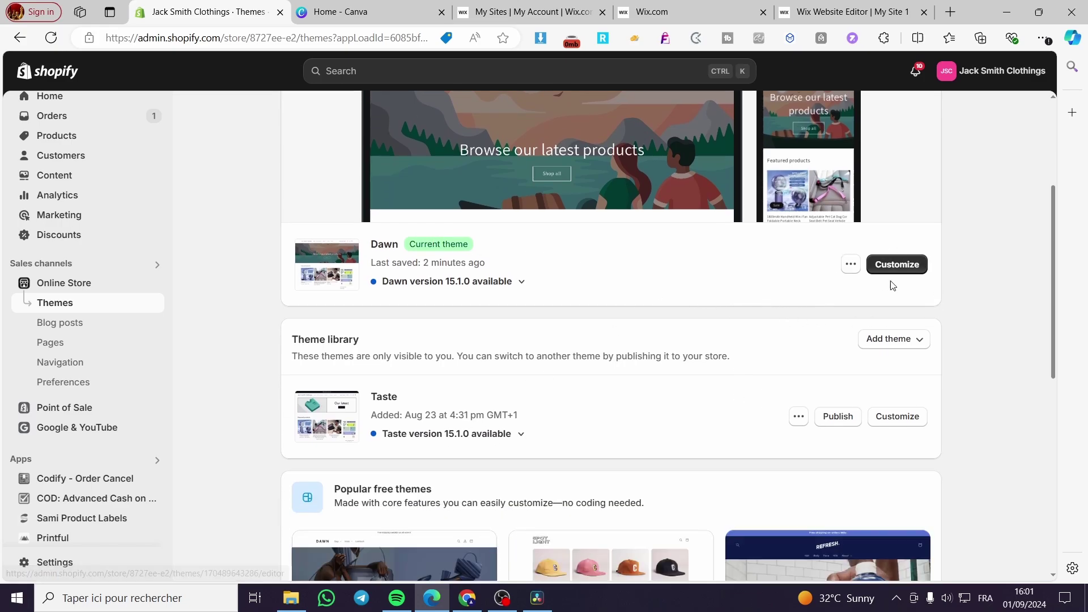
{"action": "right_click", "coordinate": [917, 271]}
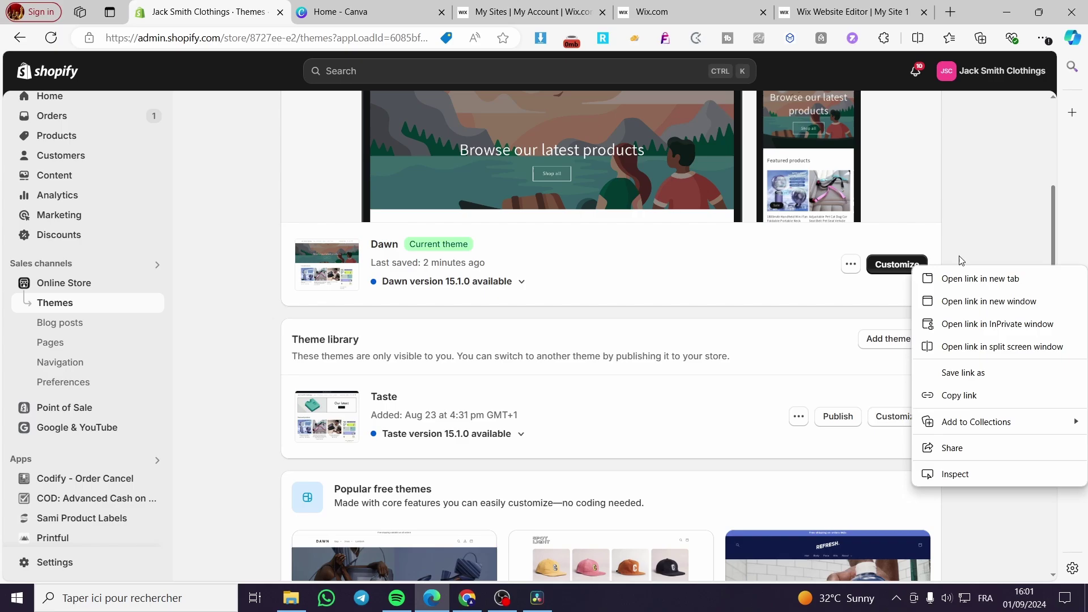
- Launch the Dawn theme editor and select the Header section in the preview
{"action": "left_click", "coordinate": [961, 262]}
{"action": "left_click", "coordinate": [900, 264]}
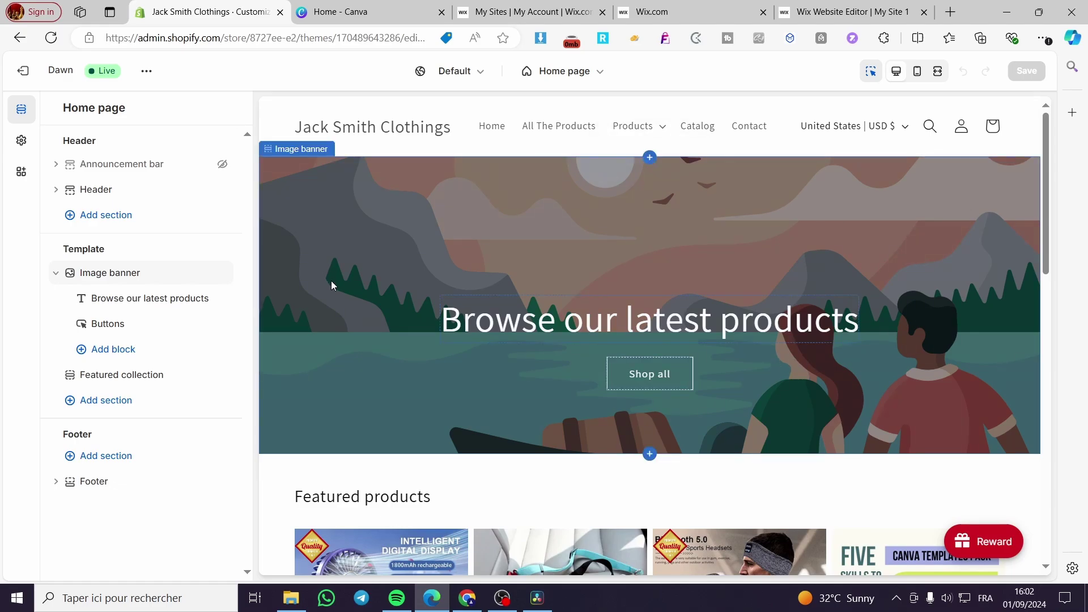
{"action": "scroll", "coordinate": [566, 329], "scroll_direction": "down", "scroll_amount": 1}
{"action": "scroll", "coordinate": [569, 329], "scroll_direction": "up", "scroll_amount": 1}
{"action": "scroll", "coordinate": [457, 273], "scroll_direction": "down", "scroll_amount": 1}
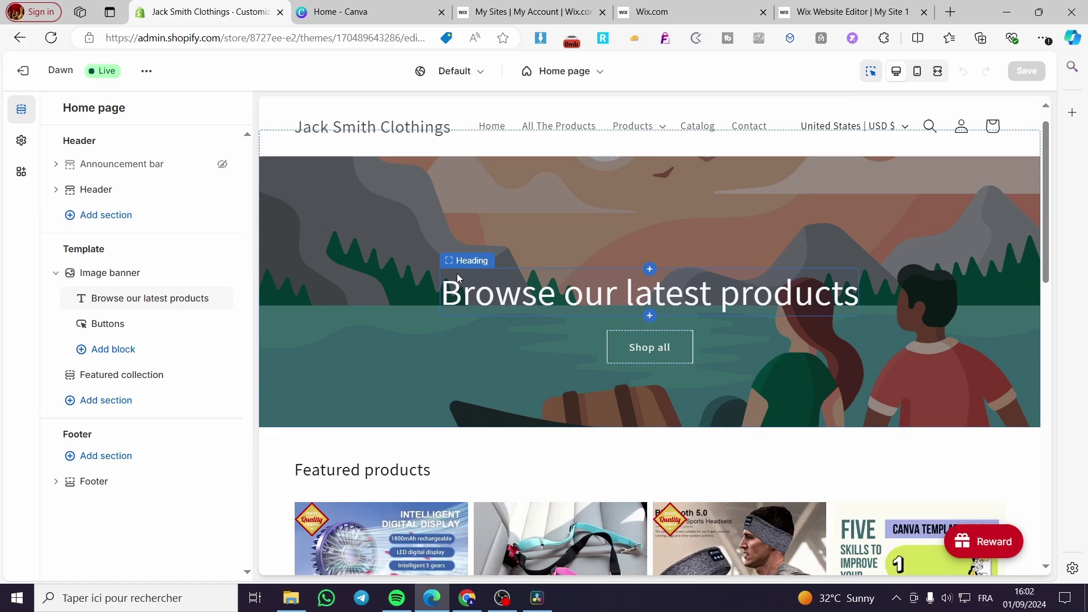
{"action": "scroll", "coordinate": [497, 282], "scroll_direction": "up", "scroll_amount": 1}
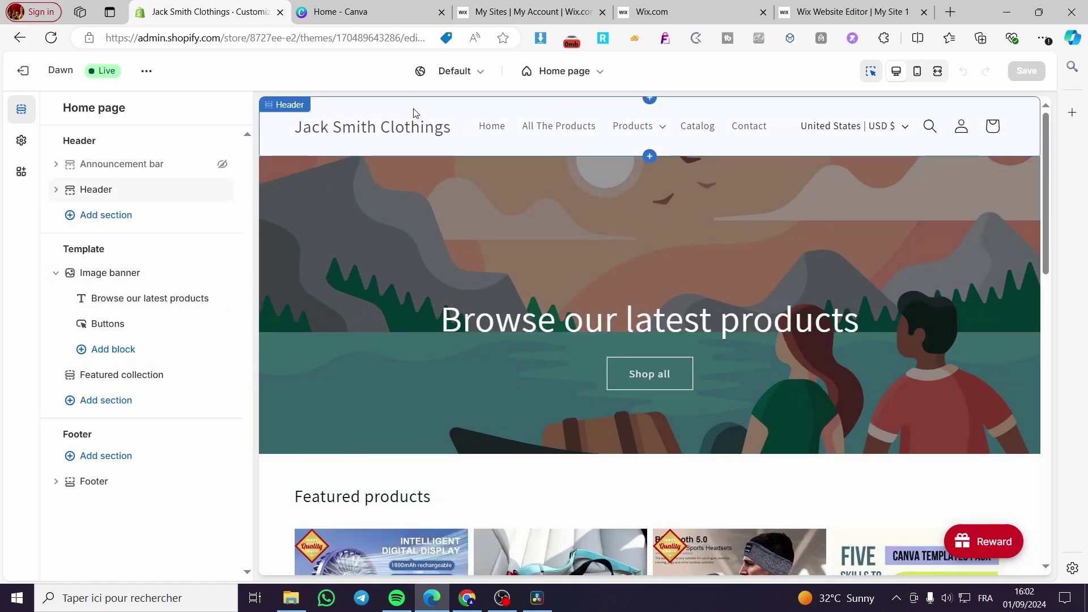
{"action": "left_click", "coordinate": [747, 123]}
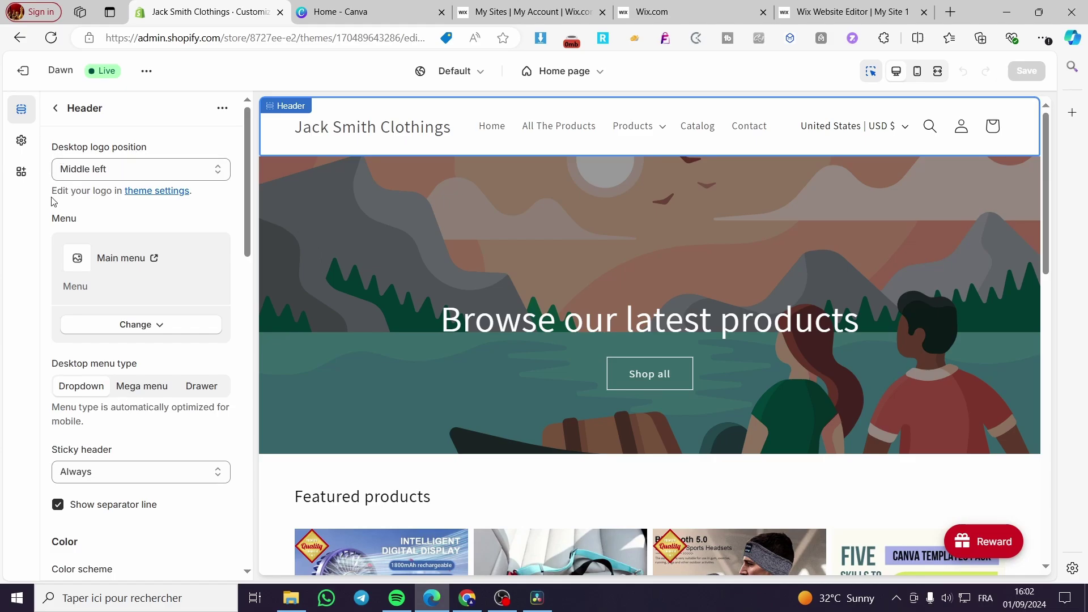
{"action": "left_click_drag", "start_coordinate": [53, 191], "coordinate": [220, 222]}
- Set the header logo to the quality_red_0000012 image from the store's files
{"action": "left_click", "coordinate": [221, 222]}
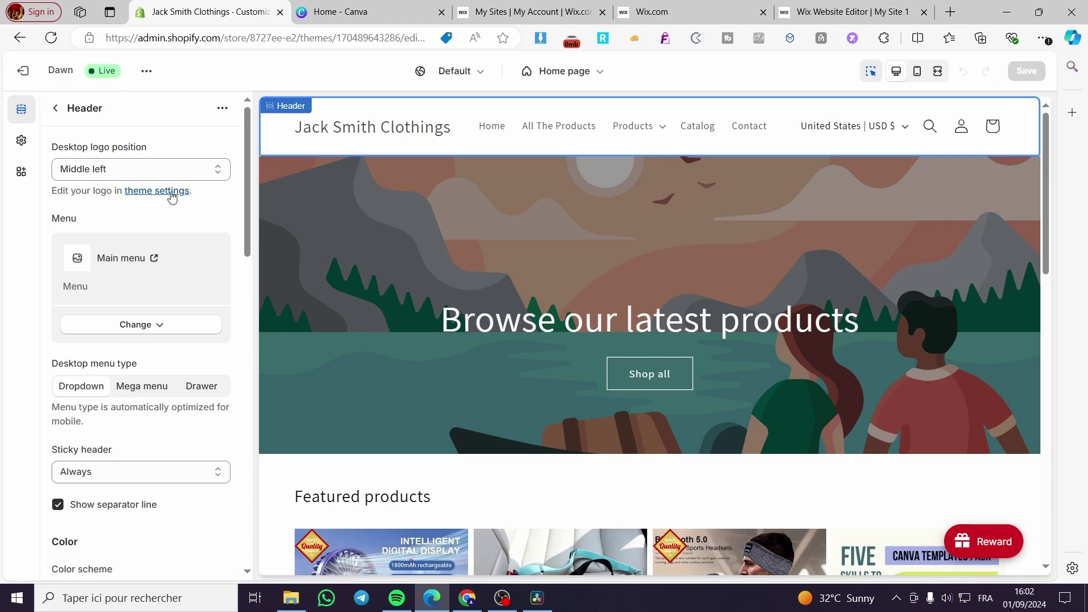
{"action": "left_click", "coordinate": [136, 195]}
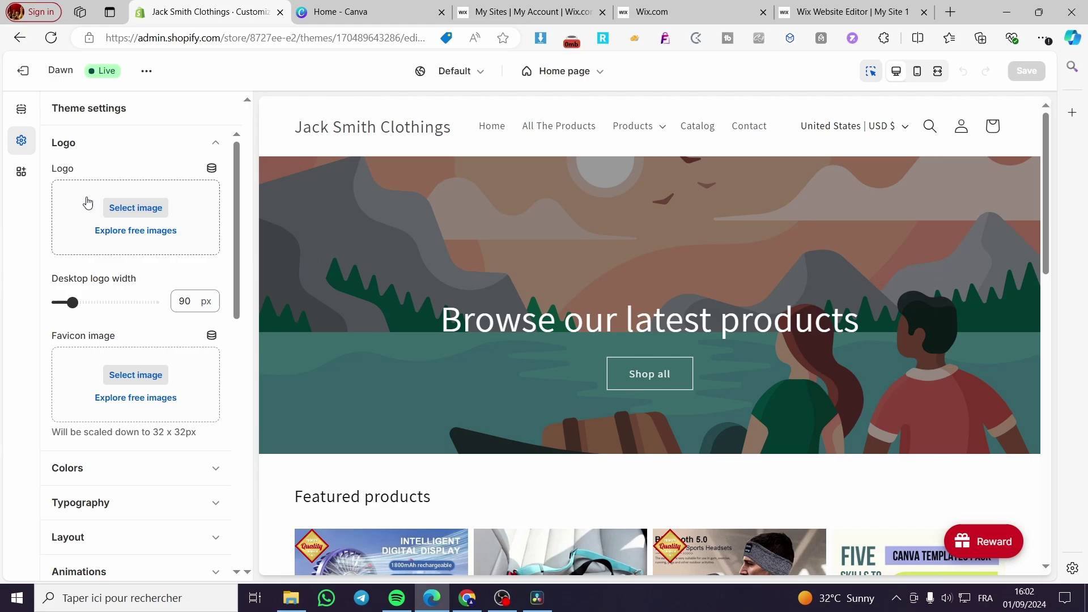
{"action": "left_click", "coordinate": [135, 209]}
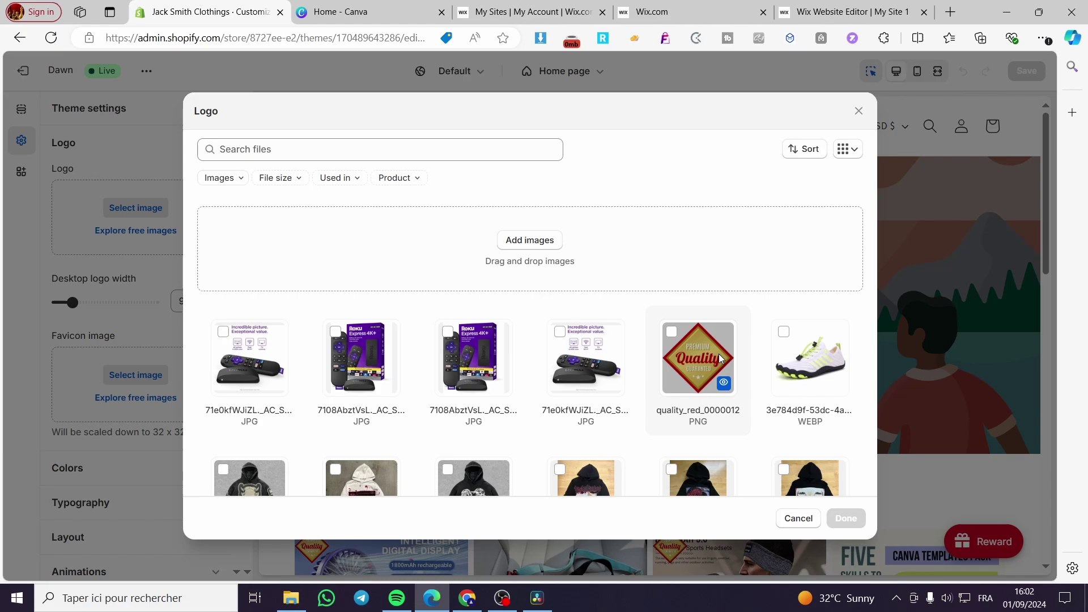
{"action": "left_click", "coordinate": [718, 354]}
{"action": "left_click", "coordinate": [846, 519]}
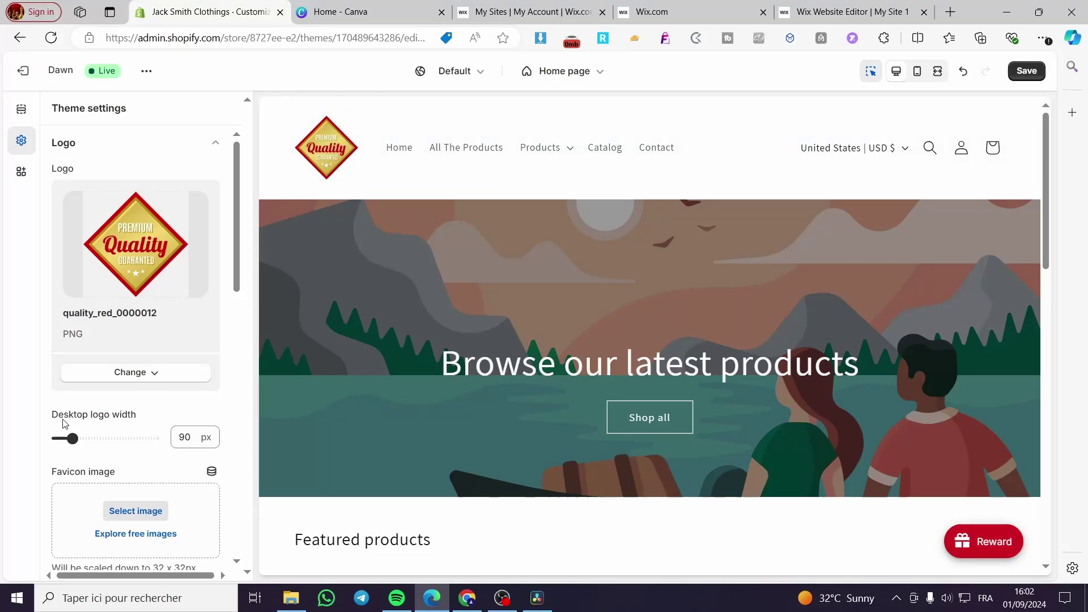
- Reduce the Desktop logo width slider to 50 px and save the theme
{"action": "left_click_drag", "start_coordinate": [73, 438], "coordinate": [65, 439]}
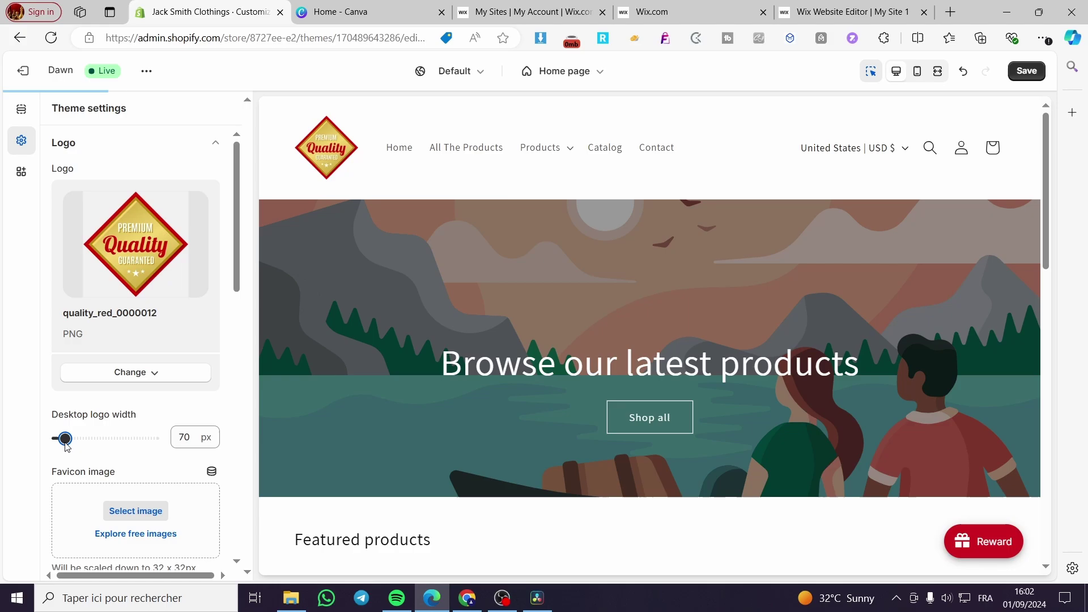
{"action": "left_click_drag", "start_coordinate": [65, 439], "coordinate": [56, 439]}
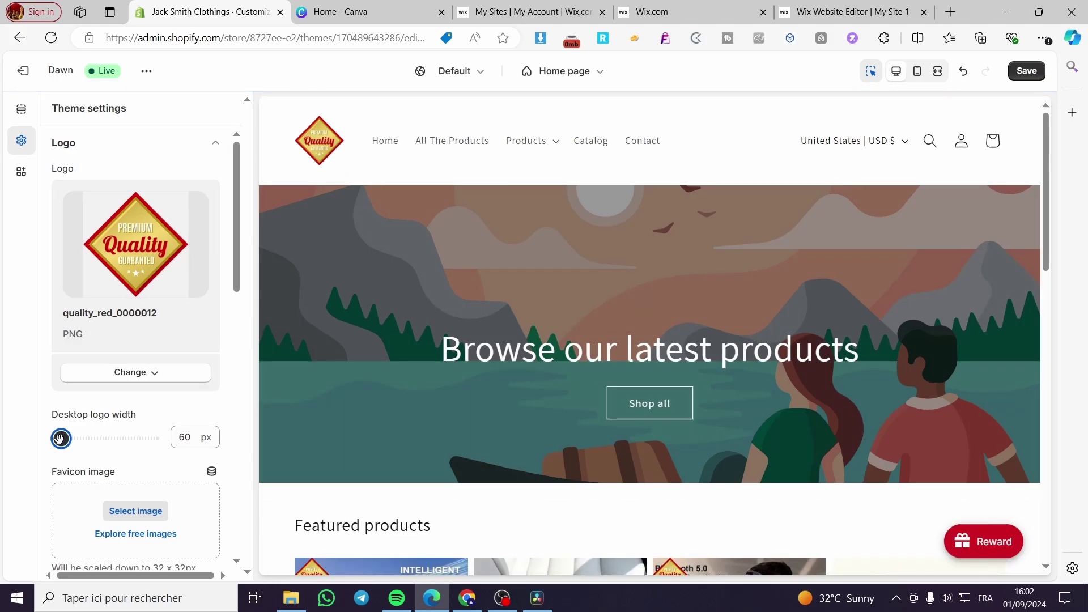
{"action": "left_click", "coordinate": [180, 438]}
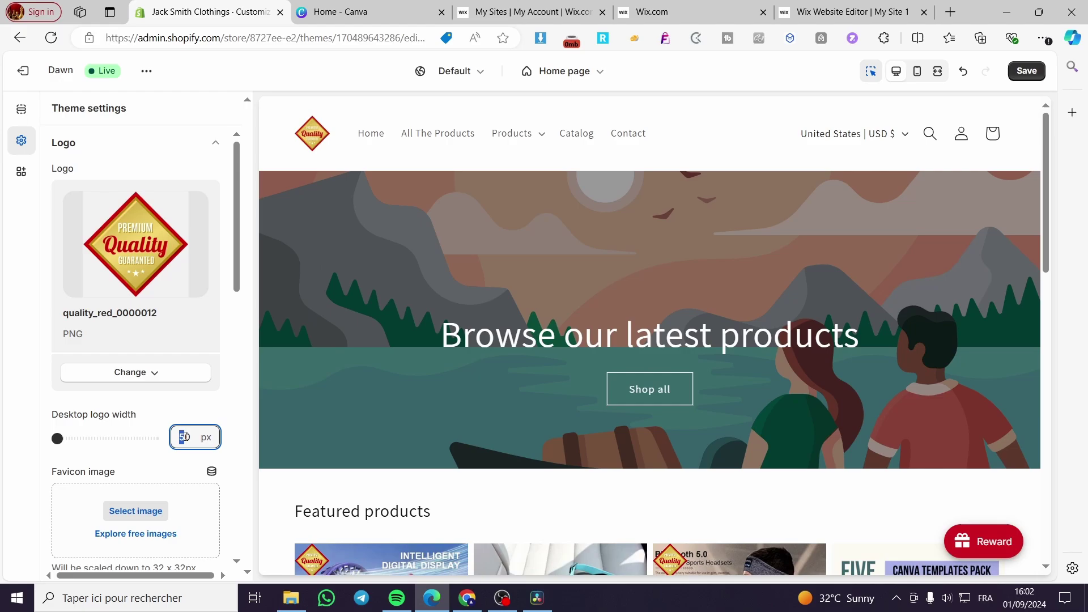
{"action": "left_click", "coordinate": [235, 425]}
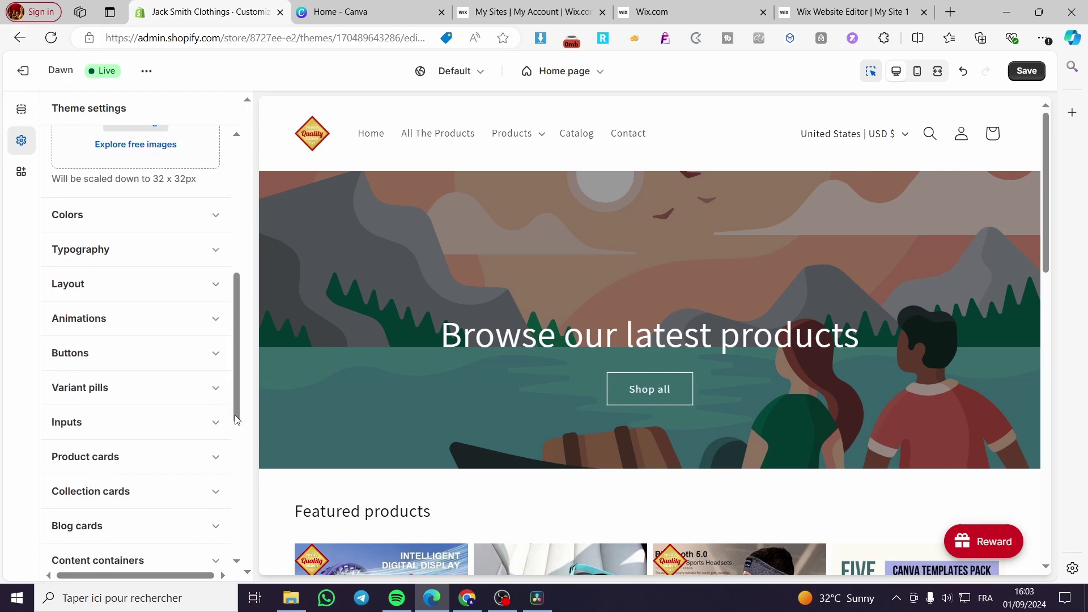
{"action": "left_click_drag", "start_coordinate": [236, 420], "coordinate": [232, 276]}
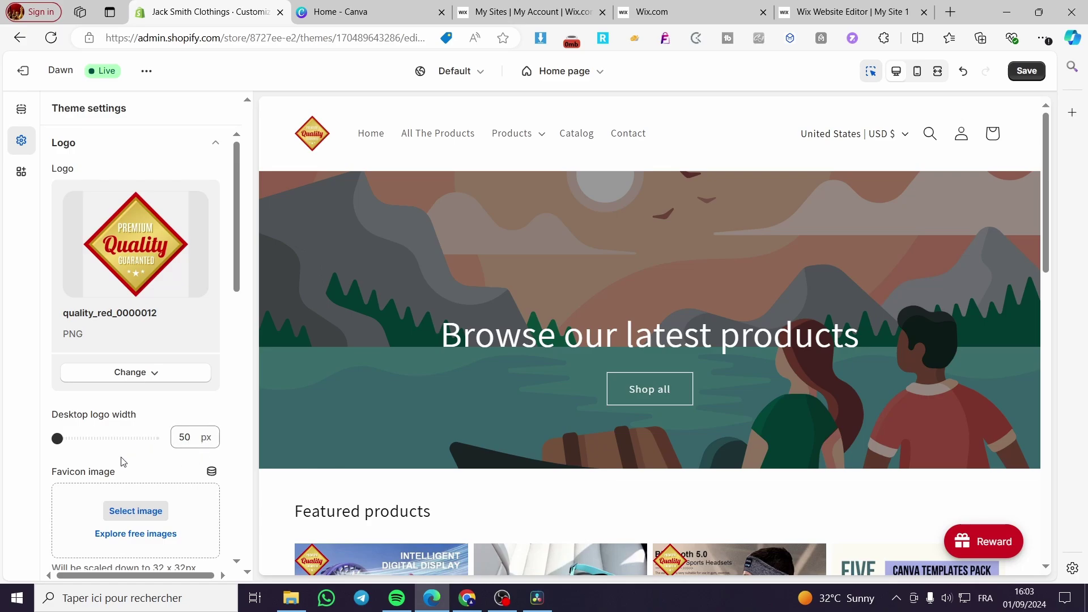
{"action": "scroll", "coordinate": [122, 462], "scroll_direction": "down", "scroll_amount": 1}
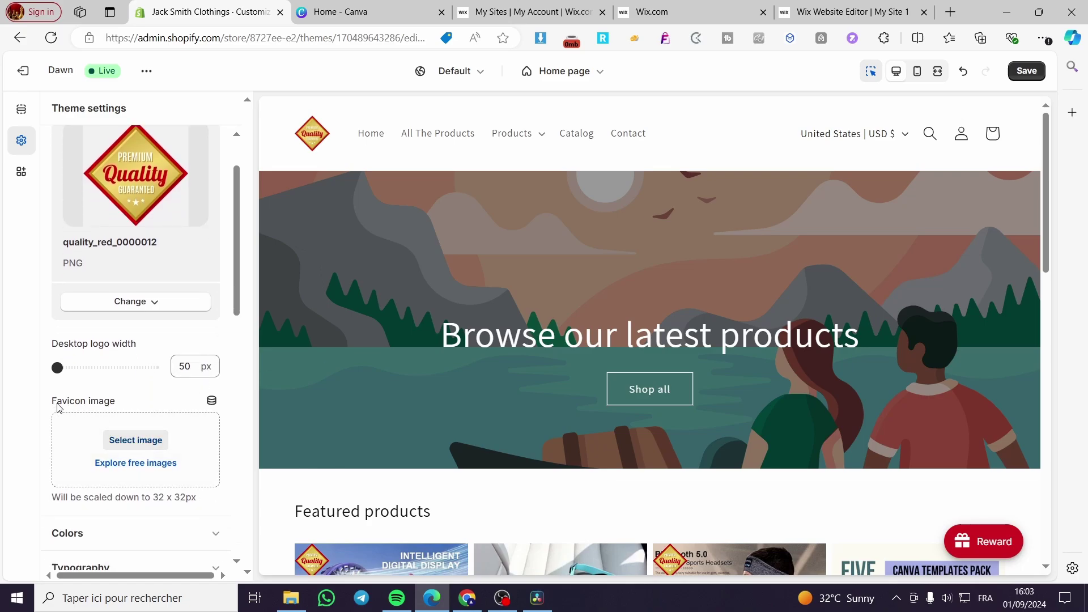
{"action": "scroll", "coordinate": [133, 298], "scroll_direction": "up", "scroll_amount": 1}
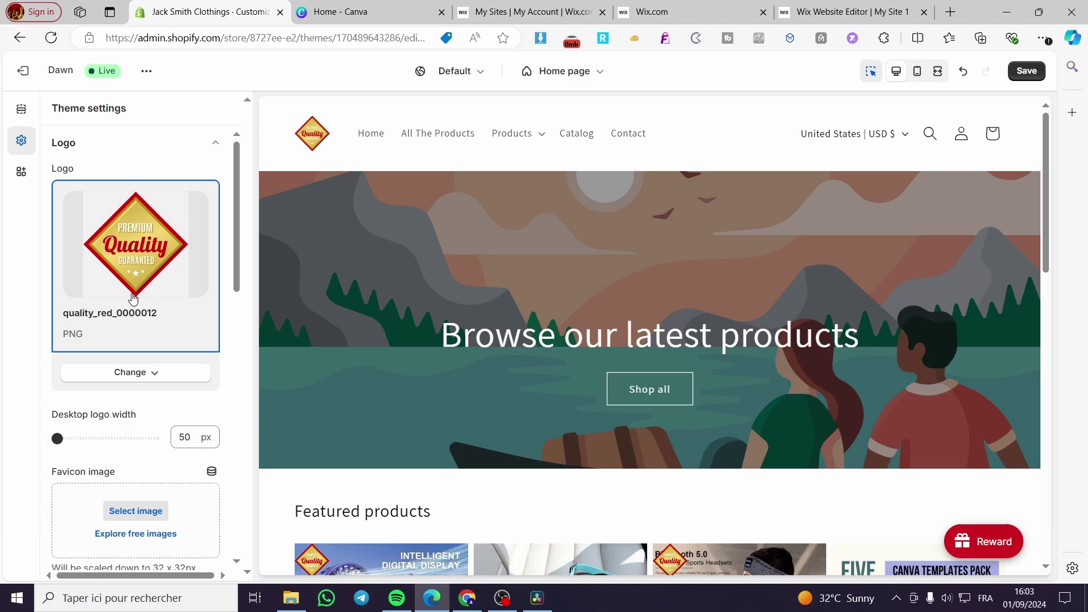
{"action": "scroll", "coordinate": [133, 299], "scroll_direction": "down", "scroll_amount": 1}
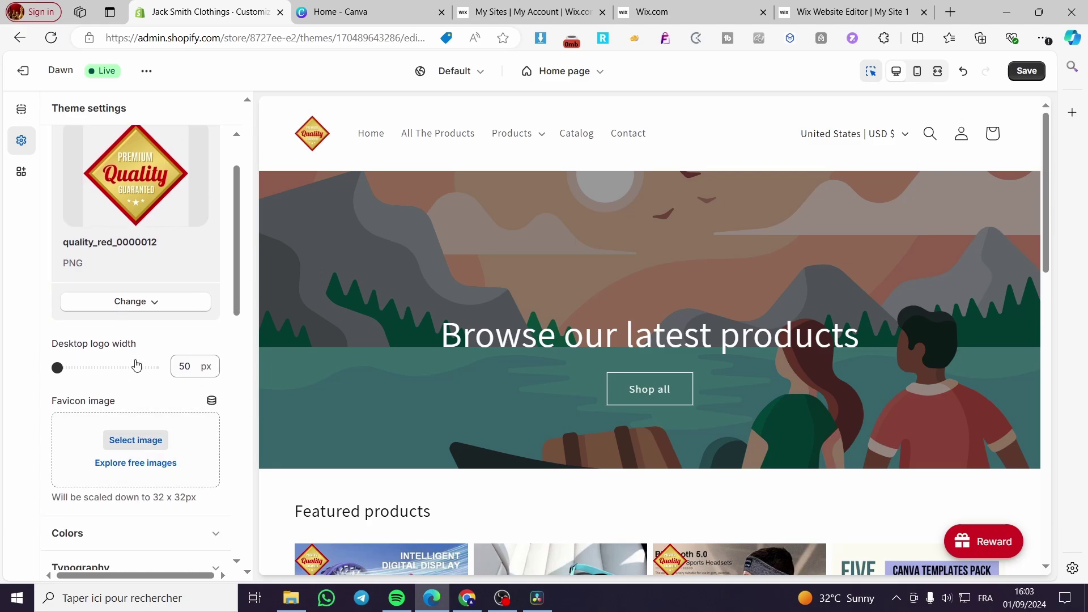
{"action": "scroll", "coordinate": [136, 366], "scroll_direction": "up", "scroll_amount": 1}
{"action": "left_click", "coordinate": [1028, 71]}
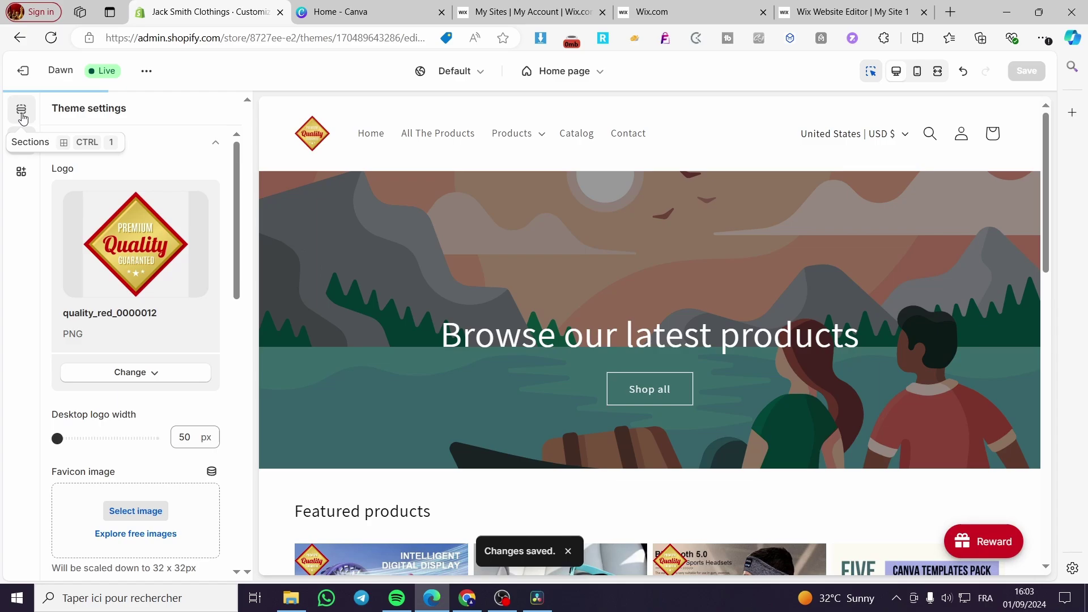
- Set the Header's Desktop logo position to Middle center, after trying other positions, and save
{"action": "left_click", "coordinate": [481, 152]}
{"action": "left_click", "coordinate": [129, 173]}
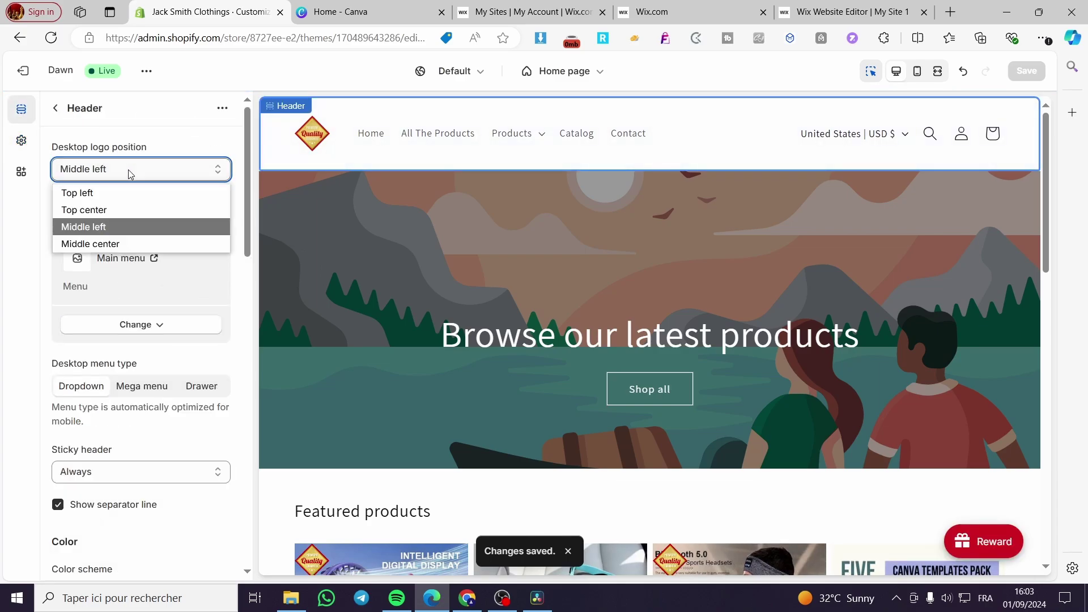
{"action": "left_click", "coordinate": [111, 211]}
{"action": "left_click", "coordinate": [125, 171]}
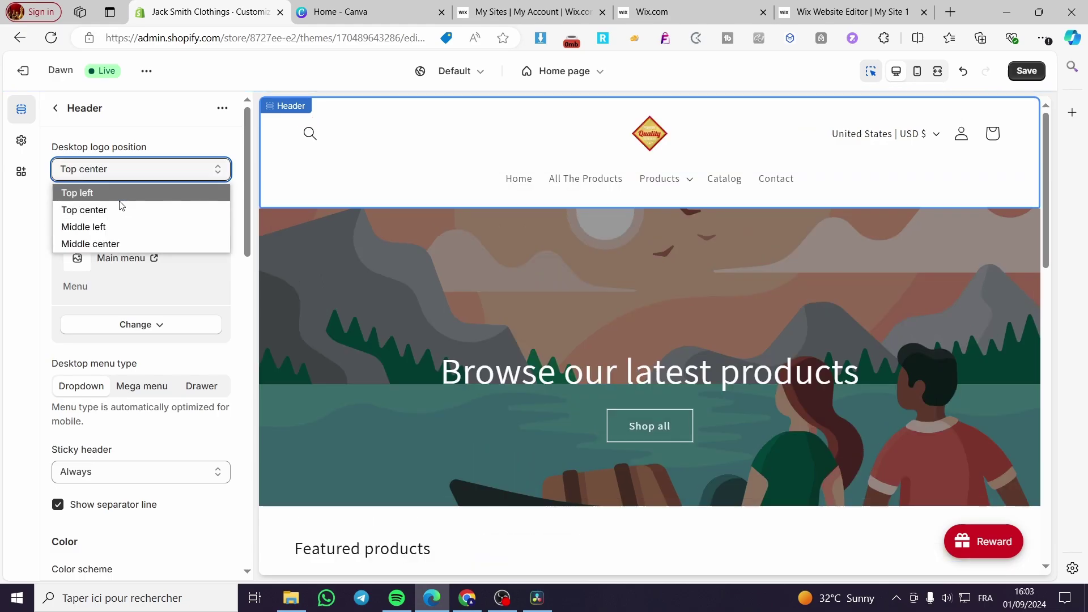
{"action": "left_click", "coordinate": [110, 224]}
{"action": "left_click", "coordinate": [131, 172]}
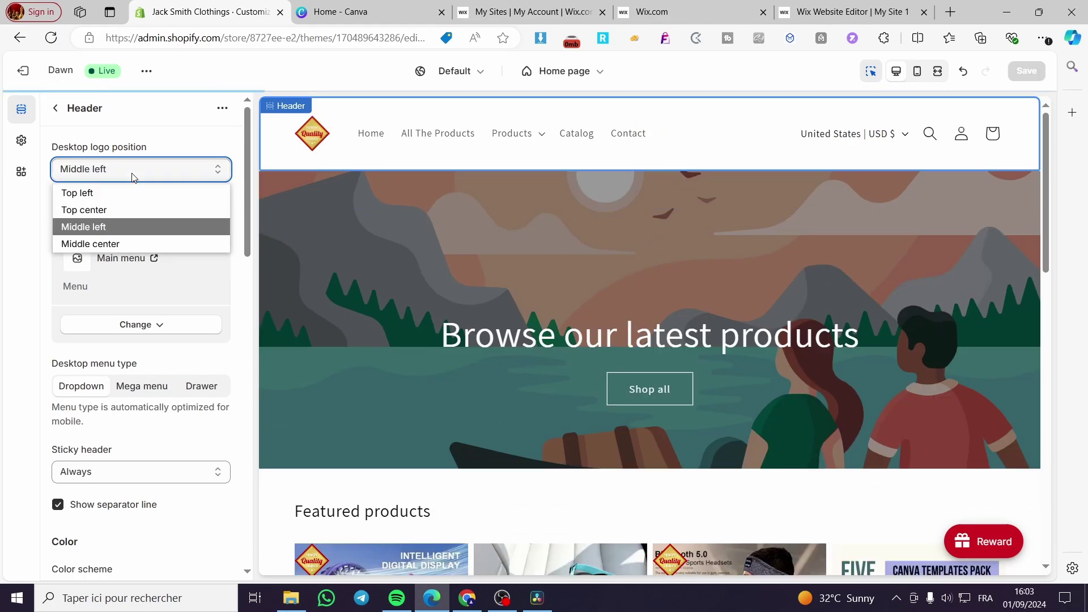
{"action": "left_click", "coordinate": [123, 243]}
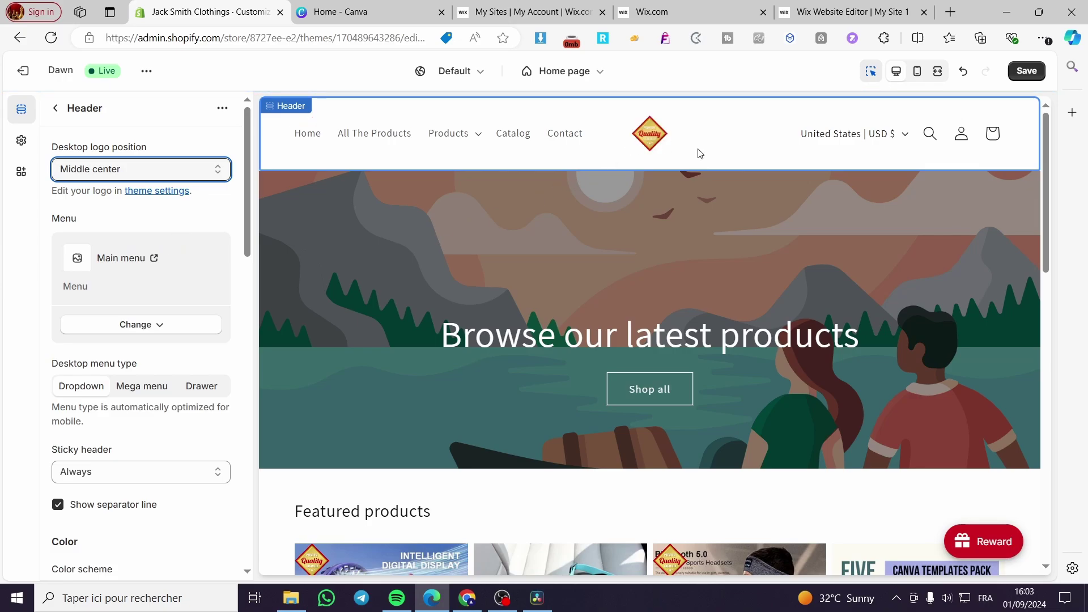
{"action": "left_click", "coordinate": [1034, 75]}
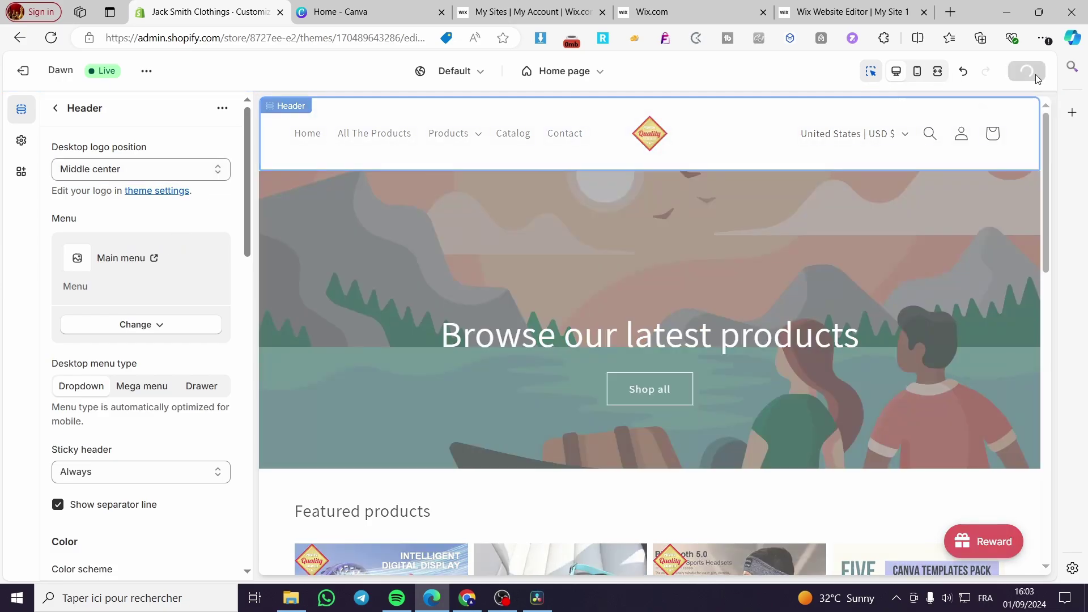